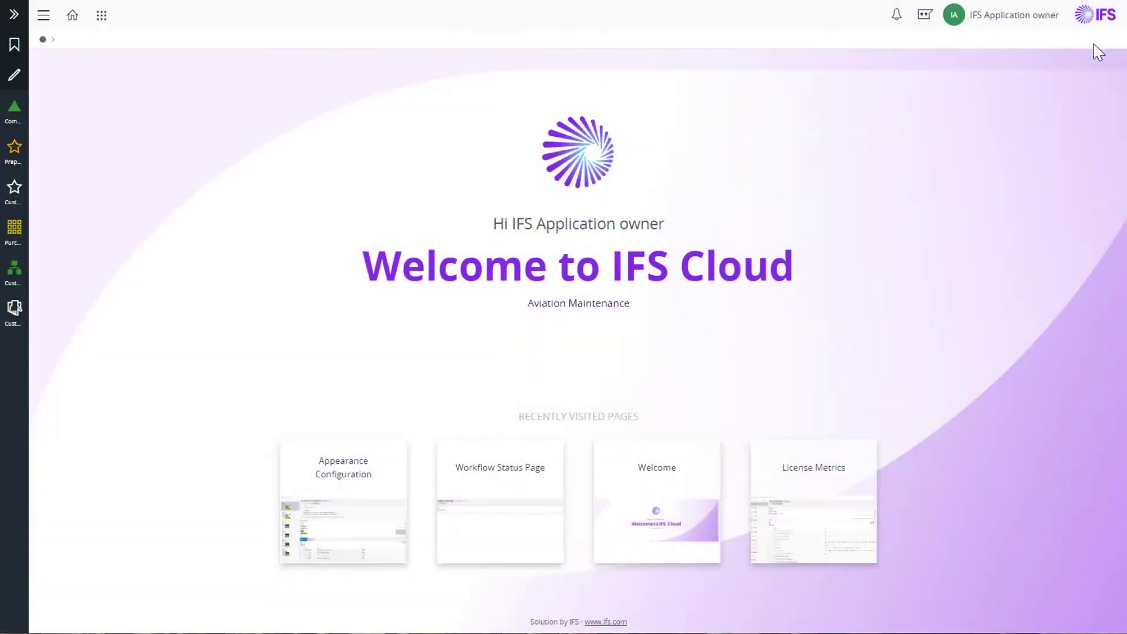
# - Open the Appearance Configuration page from the user menu's Appearance Designer
pyautogui.click(988, 27)
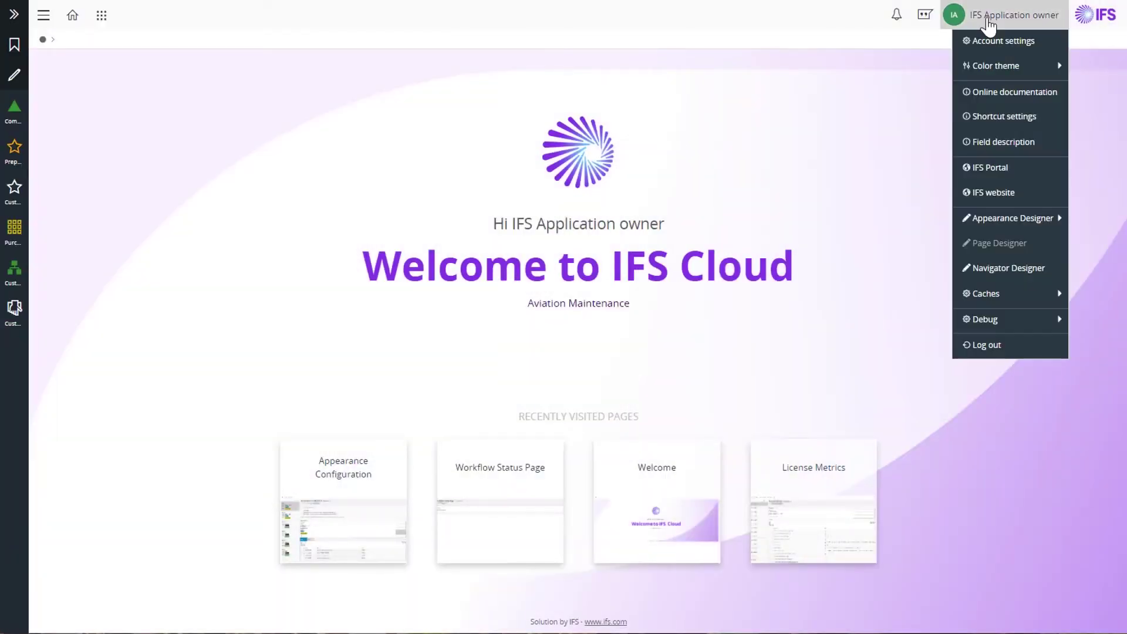
pyautogui.moveTo(998, 223)
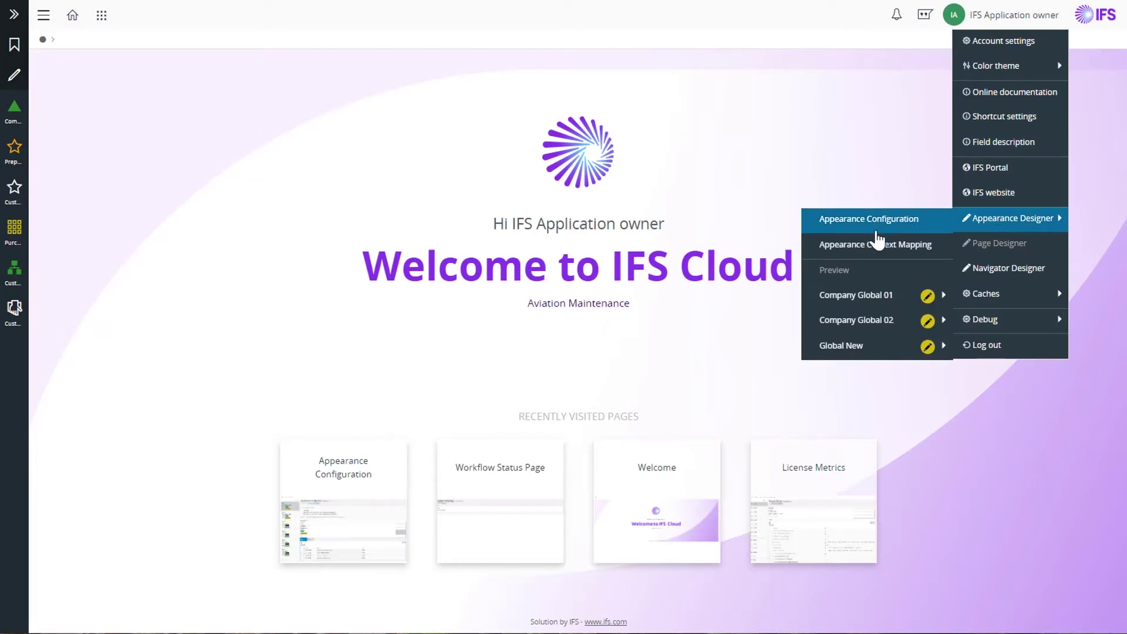
pyautogui.click(874, 234)
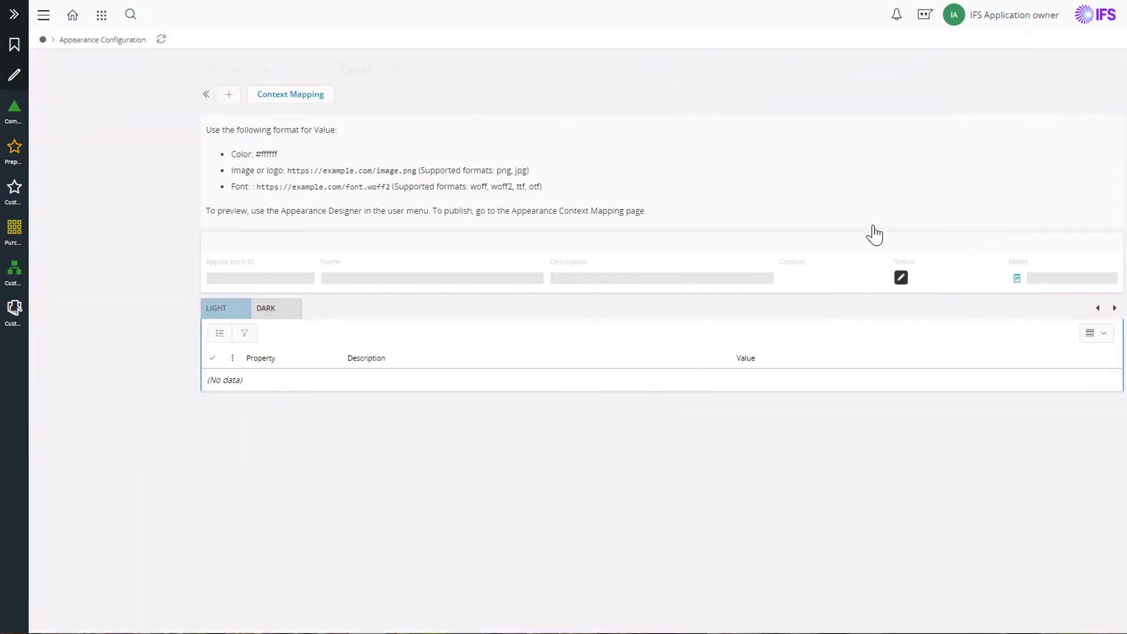
# - Add a new appearance named 'Global new', described 'new global 21R2', with Global context
pyautogui.click(228, 95)
pyautogui.write('Global new')
pyautogui.write('new global 21R2')
pyautogui.press('Tab')
pyautogui.click(880, 281)
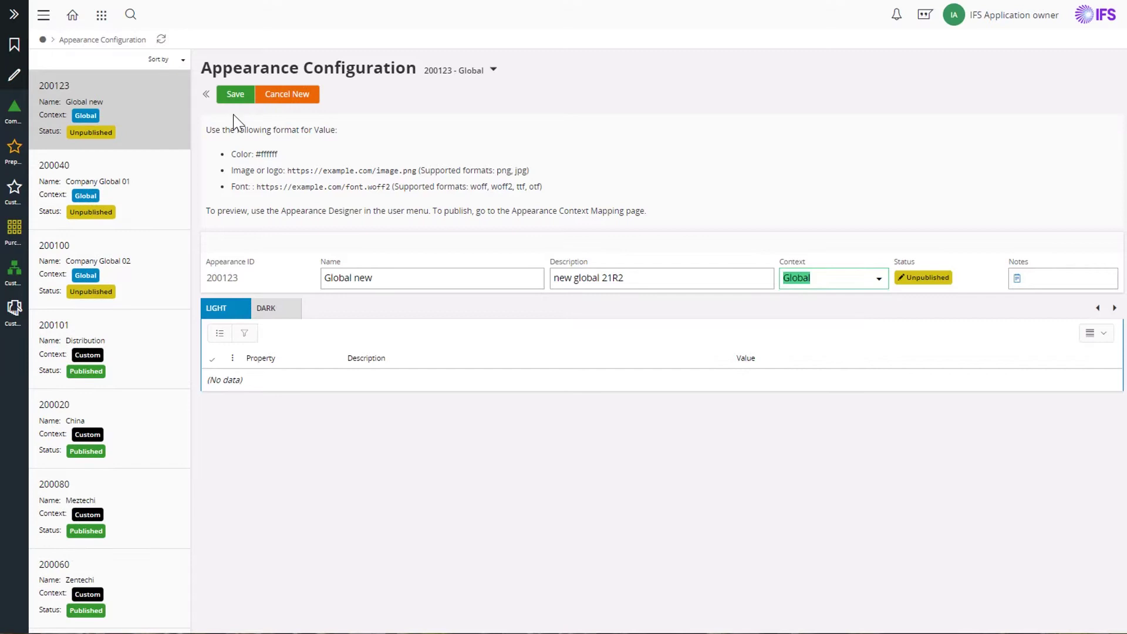
# - Save Global new and add a light-theme property row for W-100-COLOR
pyautogui.click(232, 100)
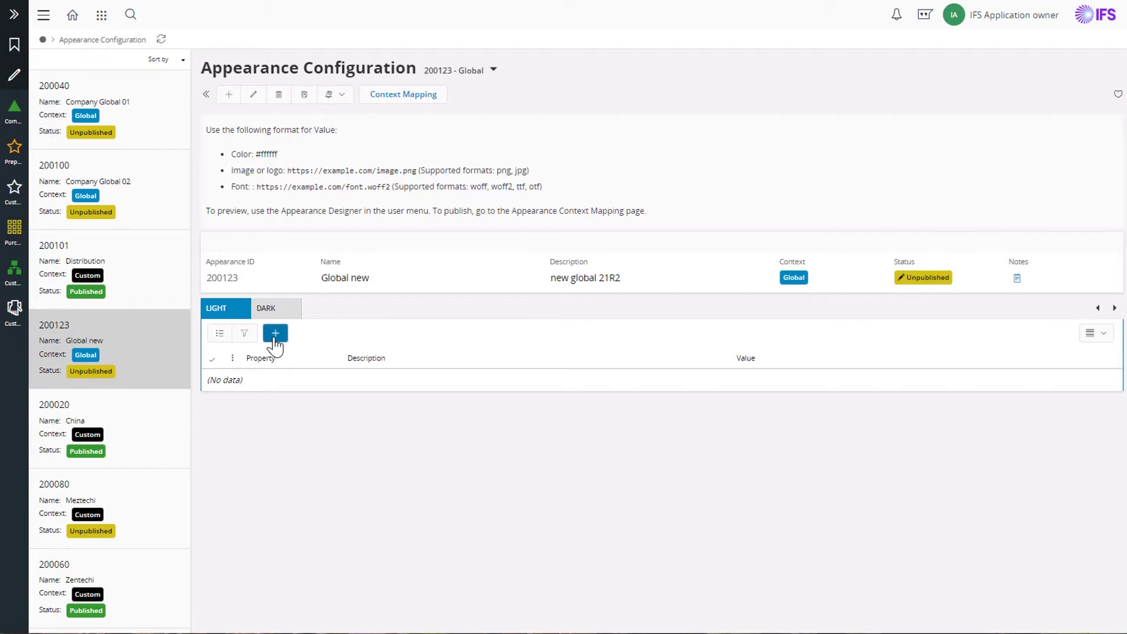
pyautogui.click(275, 333)
pyautogui.write('W-100')
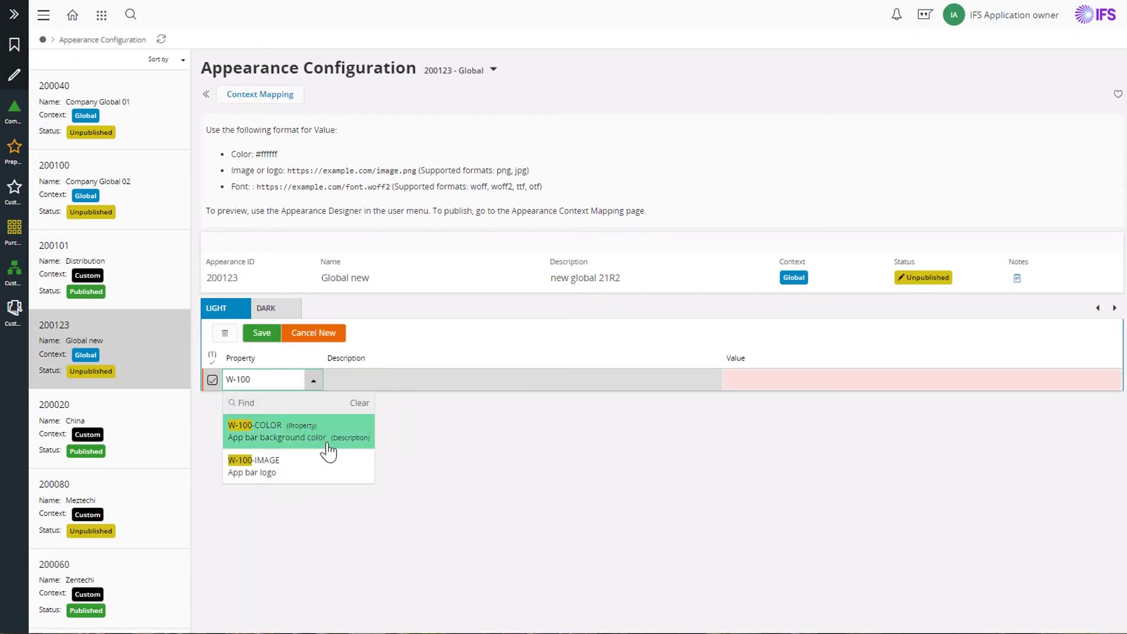
pyautogui.click(328, 444)
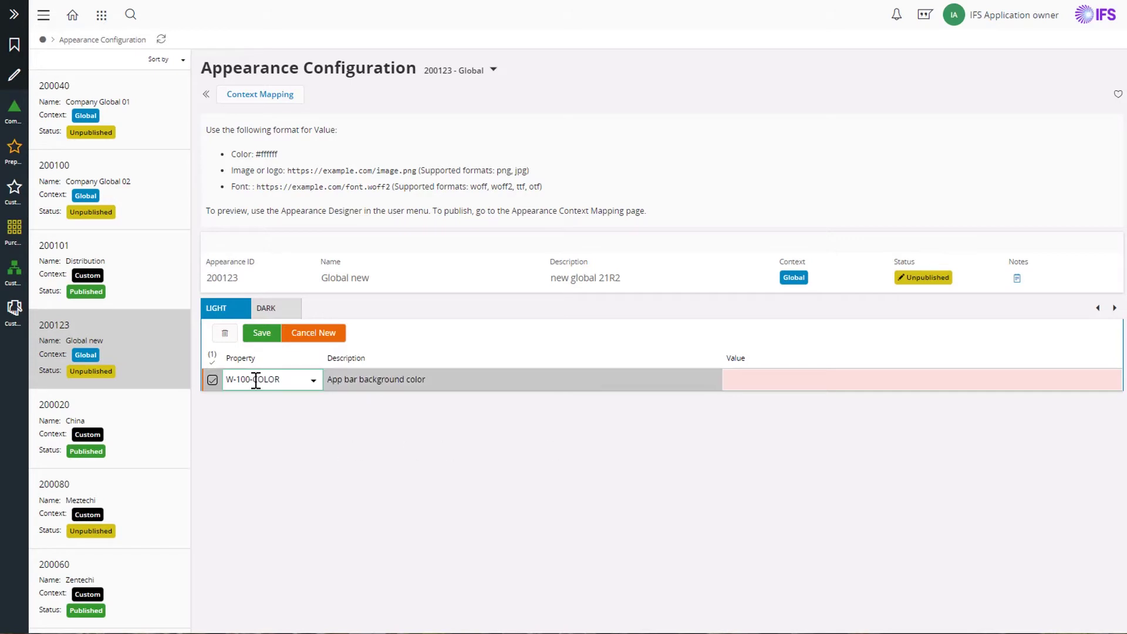
# - Set the W-100-COLOR app bar background value to #006837 and save it
pyautogui.moveTo(254, 381); pyautogui.dragTo(291, 380)
pyautogui.moveTo(231, 155); pyautogui.dragTo(290, 162)
pyautogui.click(290, 162)
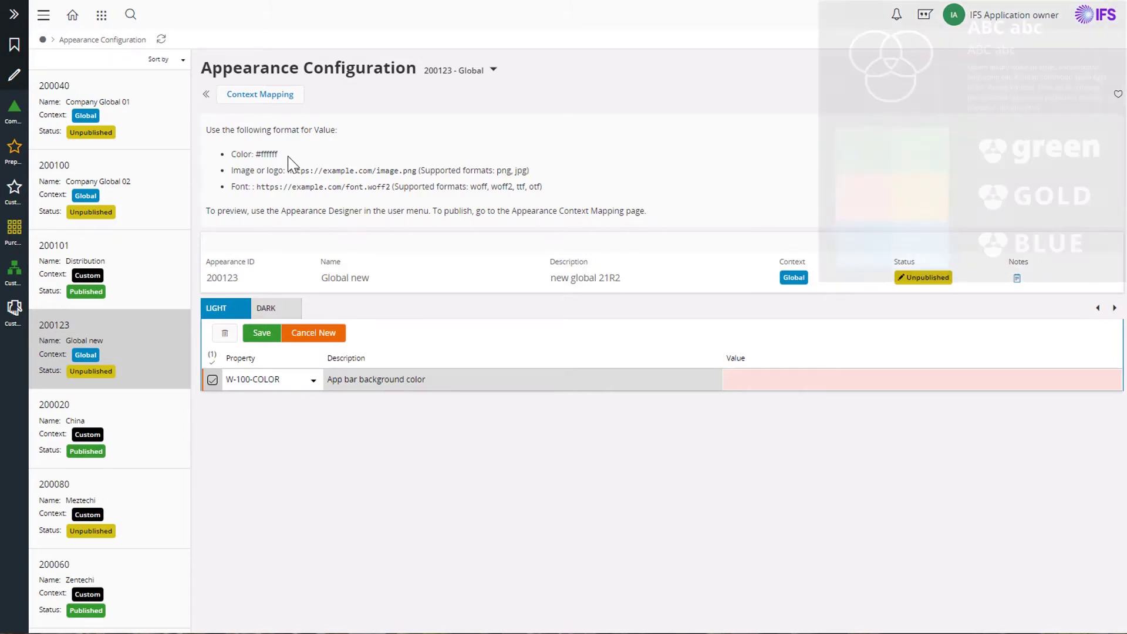
pyautogui.click(916, 379)
pyautogui.write('#006837')
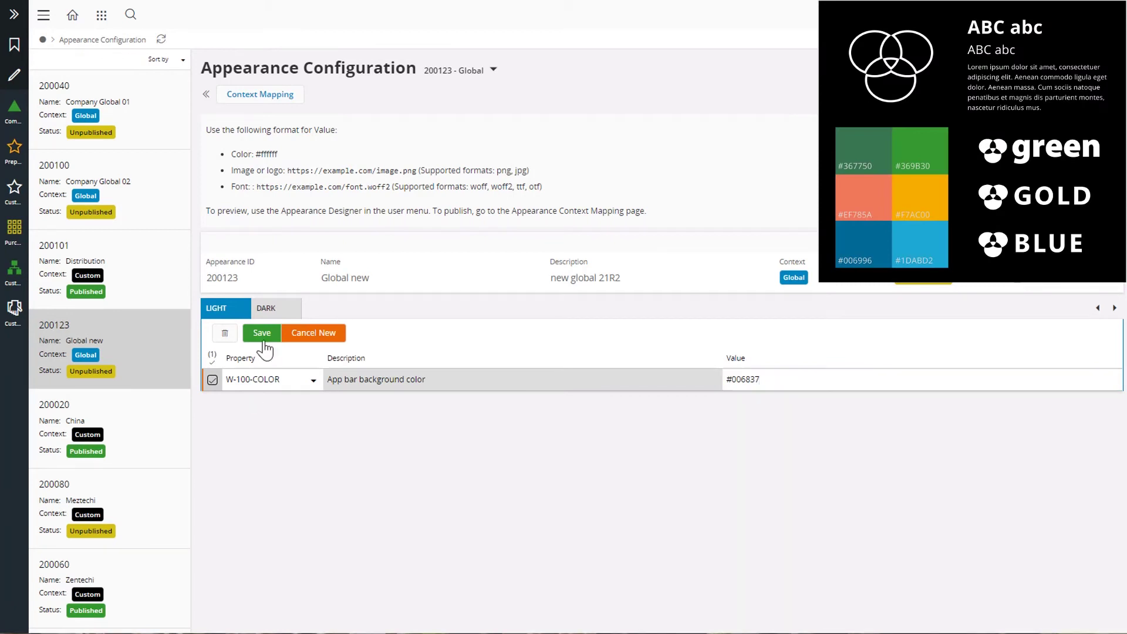
pyautogui.click(262, 333)
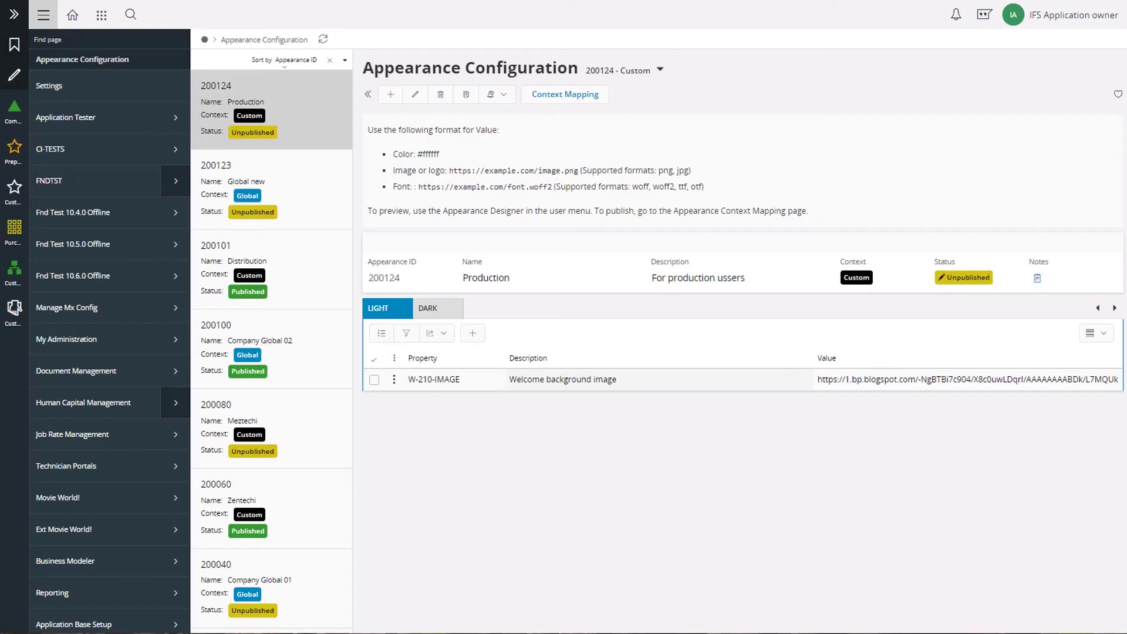
# - Review appearance records 200123 Global new and 200124 Production, then return to the Welcome page
pyautogui.click(304, 211)
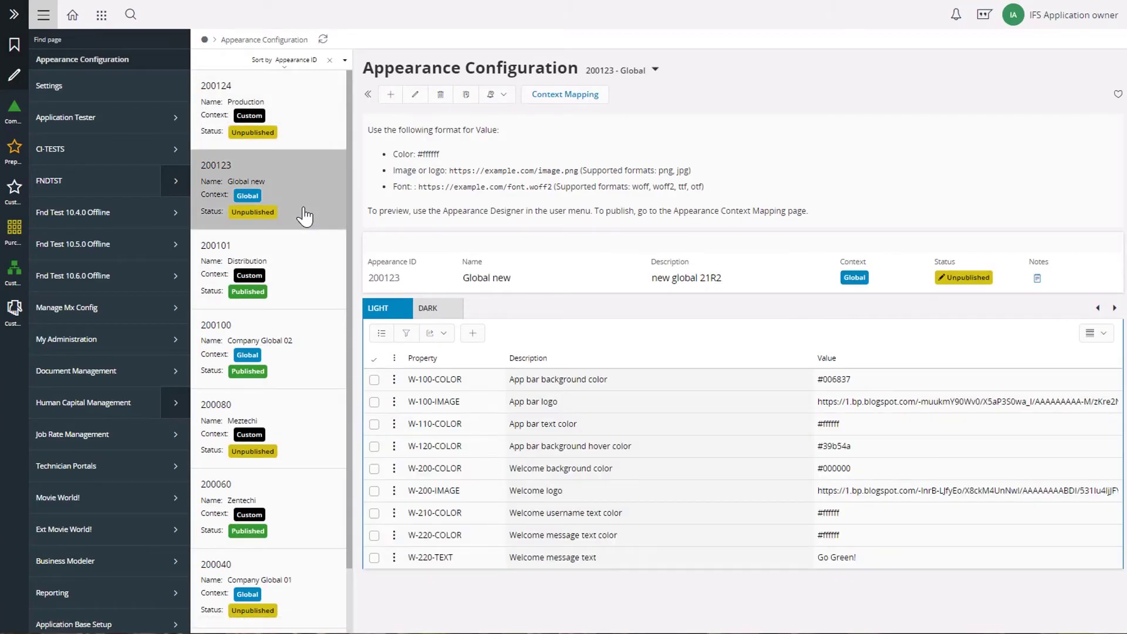
pyautogui.click(286, 121)
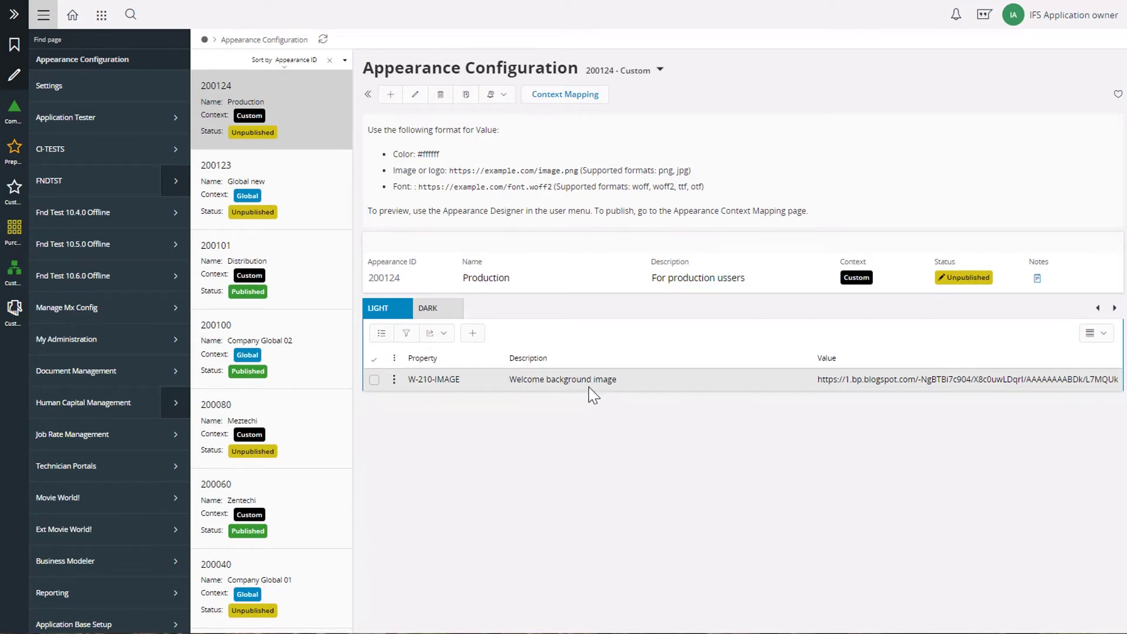
pyautogui.click(73, 23)
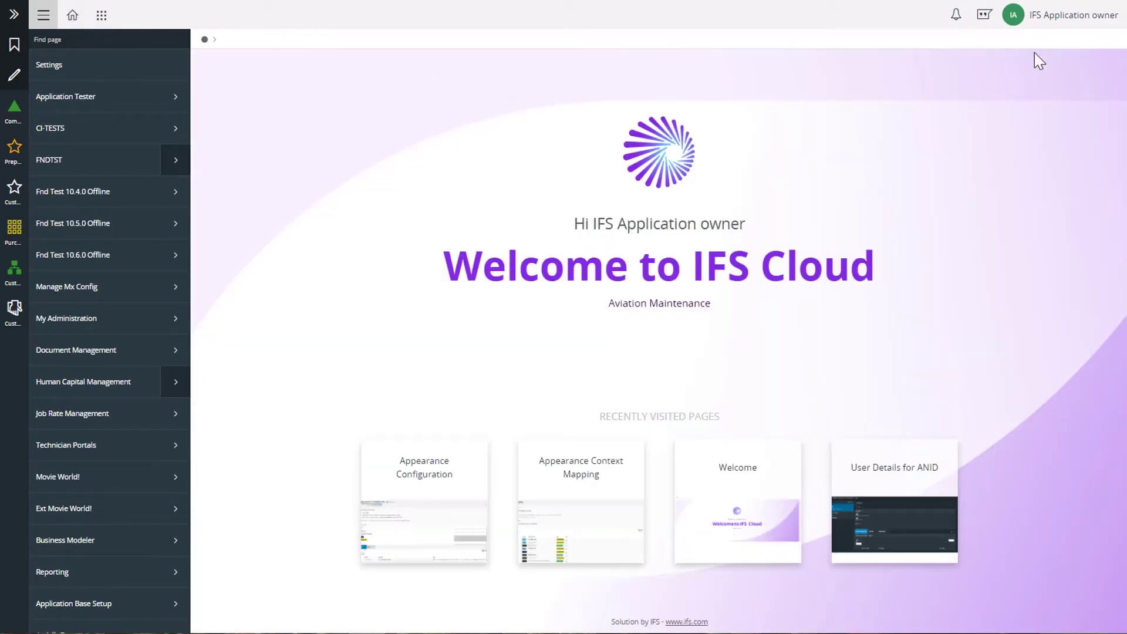
# - Preview the Global new appearance in the global context via Appearance Designer
pyautogui.click(1068, 16)
pyautogui.moveTo(1083, 221)
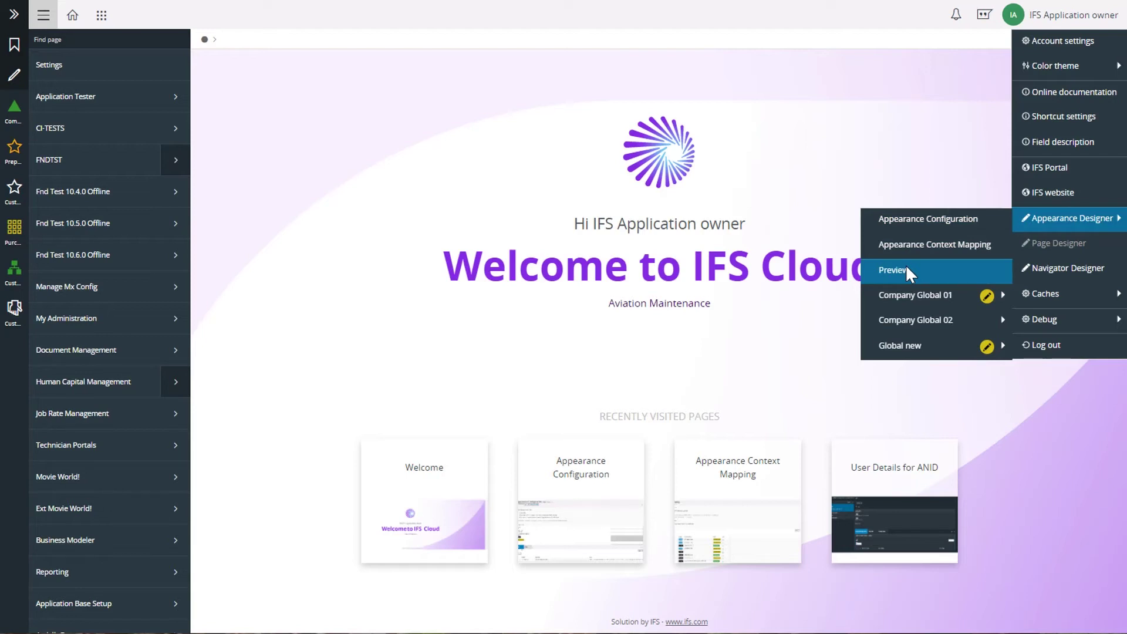
pyautogui.moveTo(911, 348)
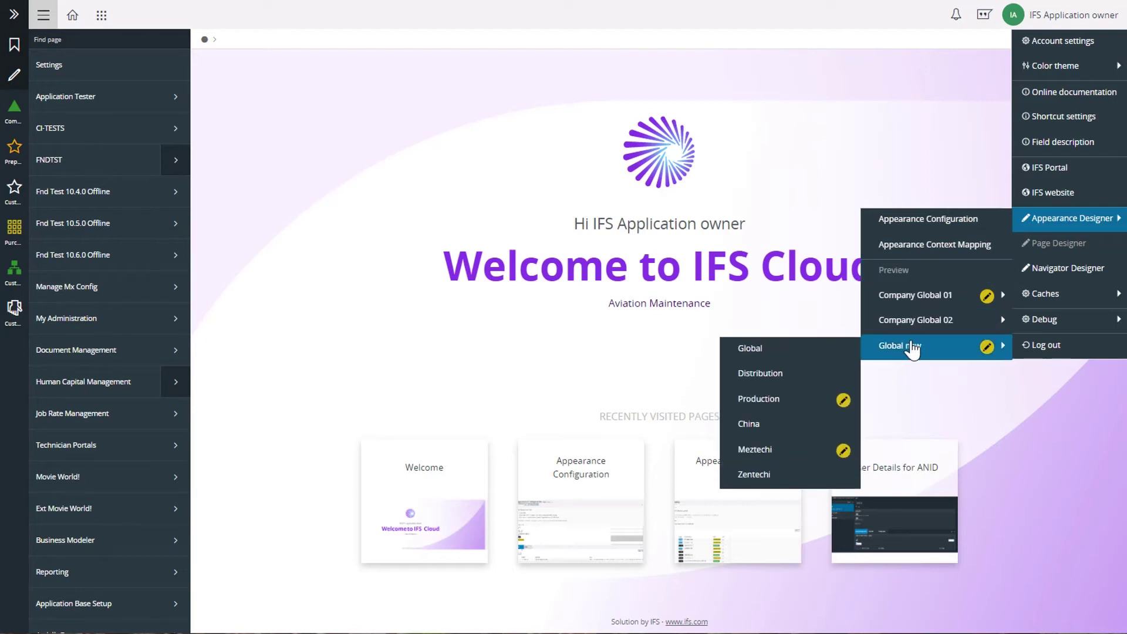
pyautogui.click(799, 353)
# - Preview the Production appearance layered over Global new
pyautogui.click(1056, 36)
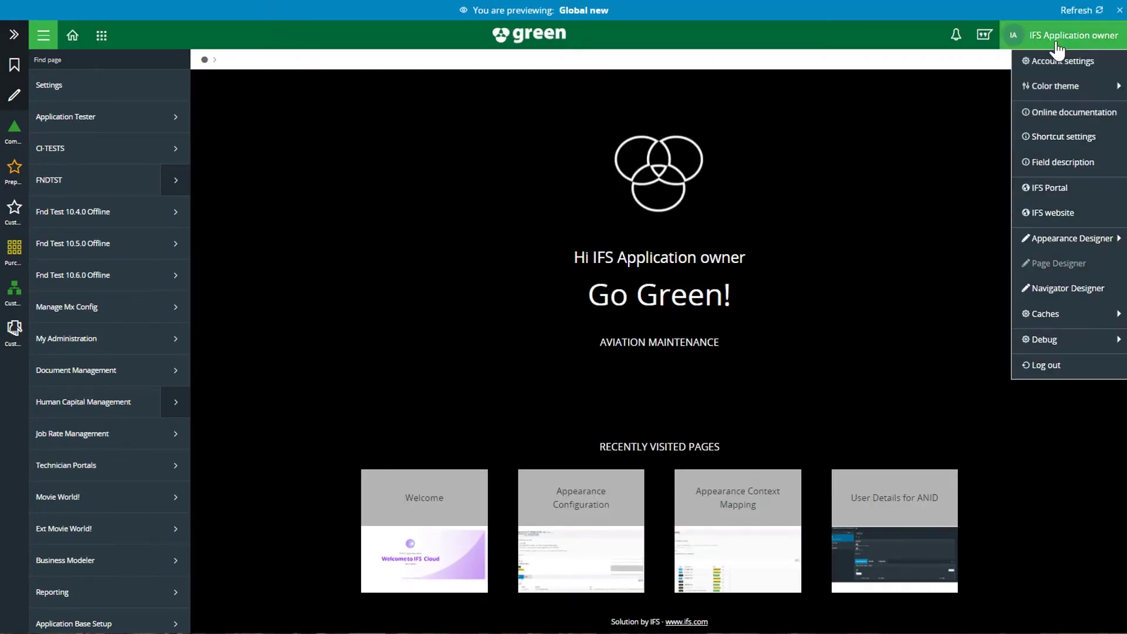
pyautogui.moveTo(1054, 245)
pyautogui.moveTo(909, 370)
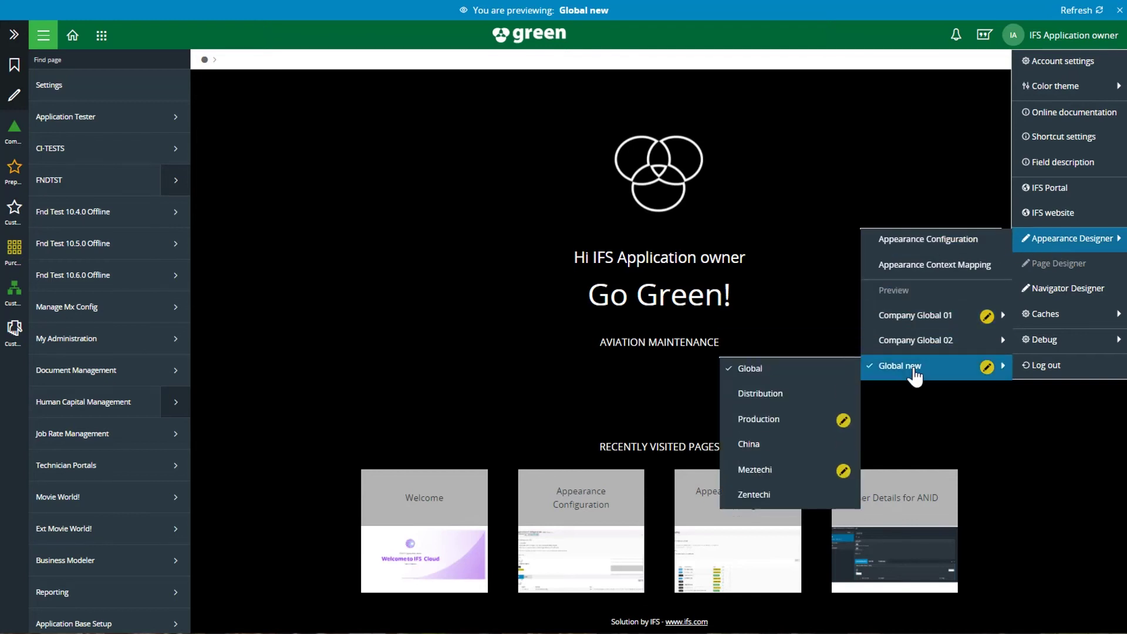
pyautogui.click(782, 420)
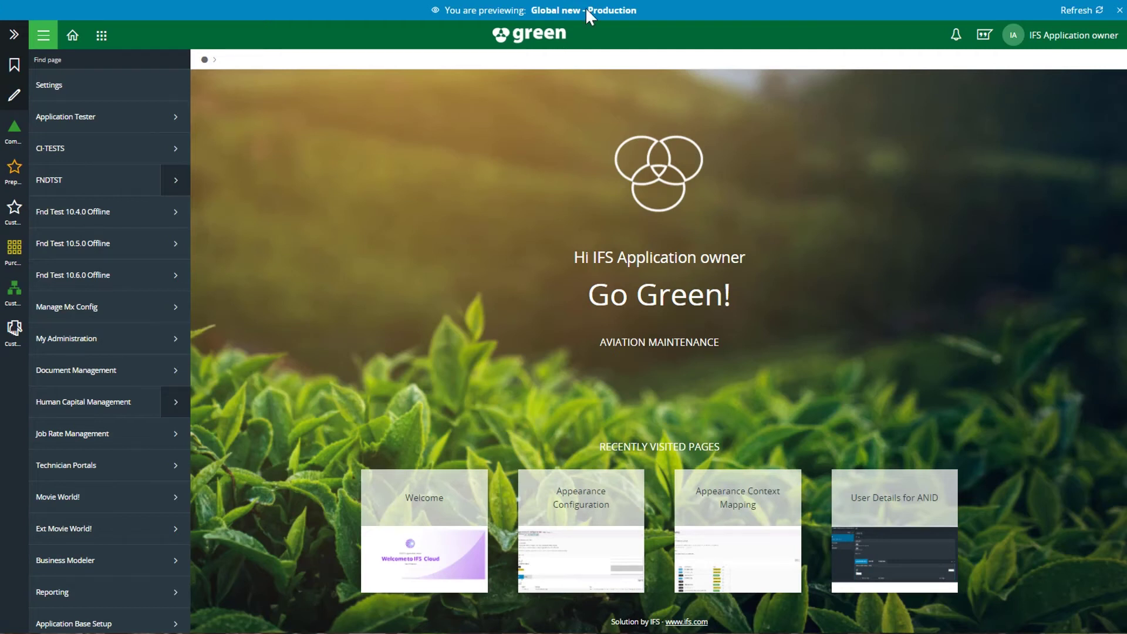
pyautogui.moveTo(531, 7); pyautogui.dragTo(636, 10)
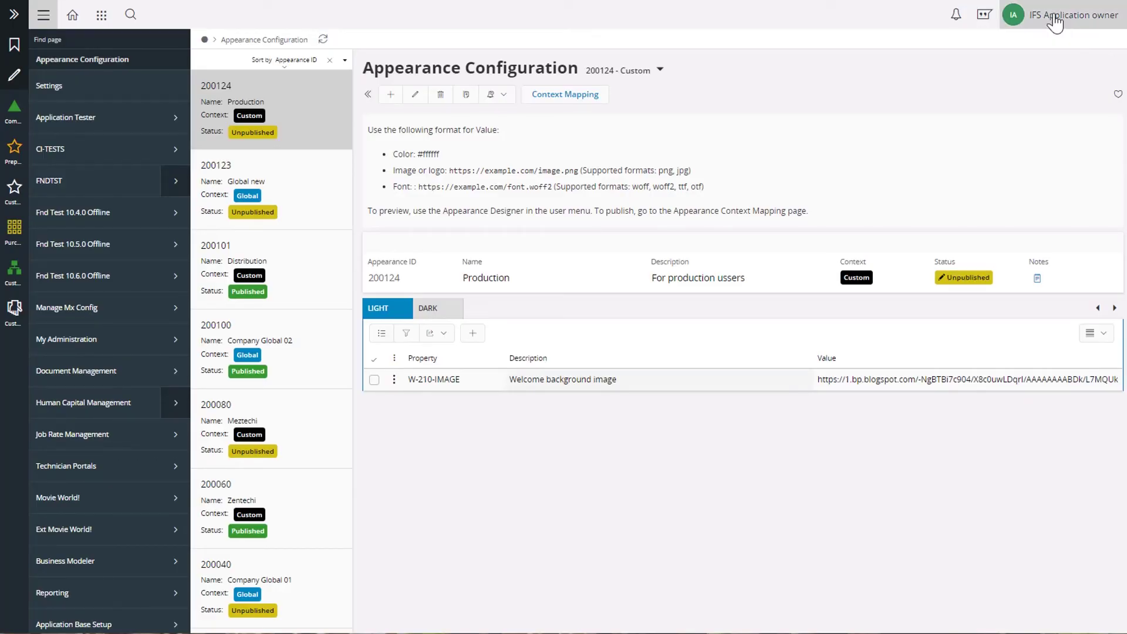
# - In Appearance Context Mapping, set Production's context expression to USERGROUP=PROD and save
pyautogui.click(1053, 19)
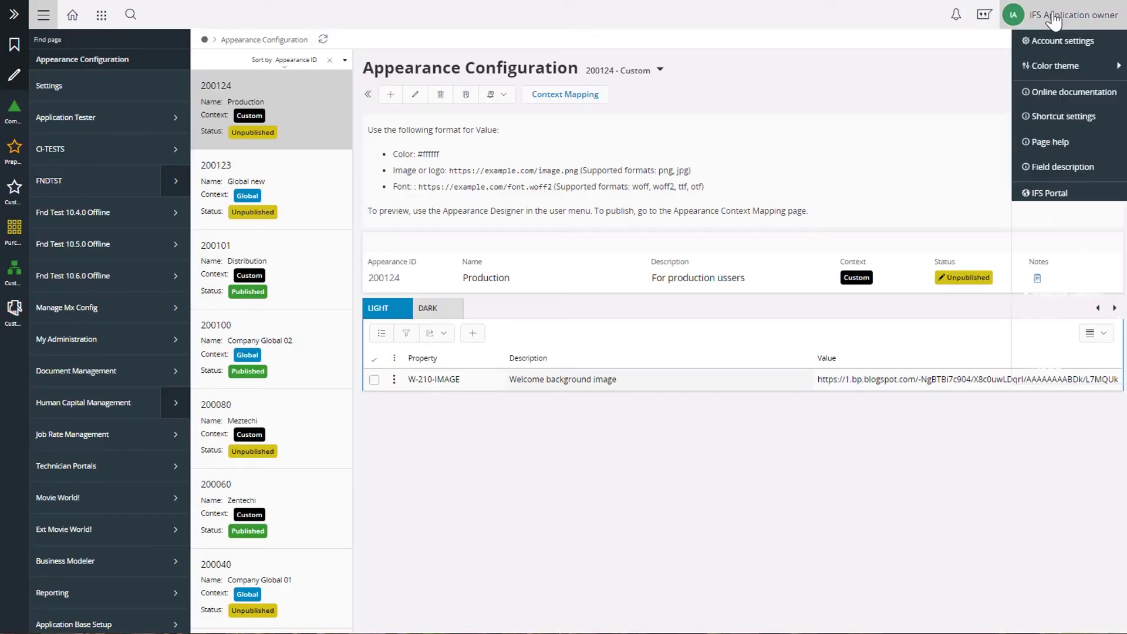
pyautogui.moveTo(1054, 258)
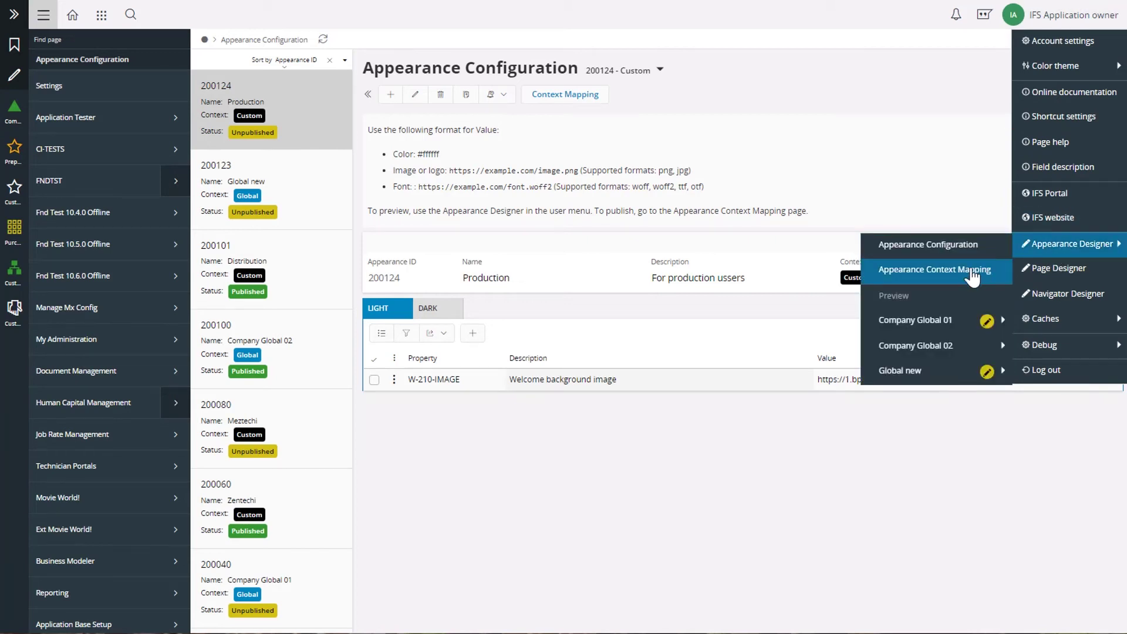
pyautogui.click(568, 97)
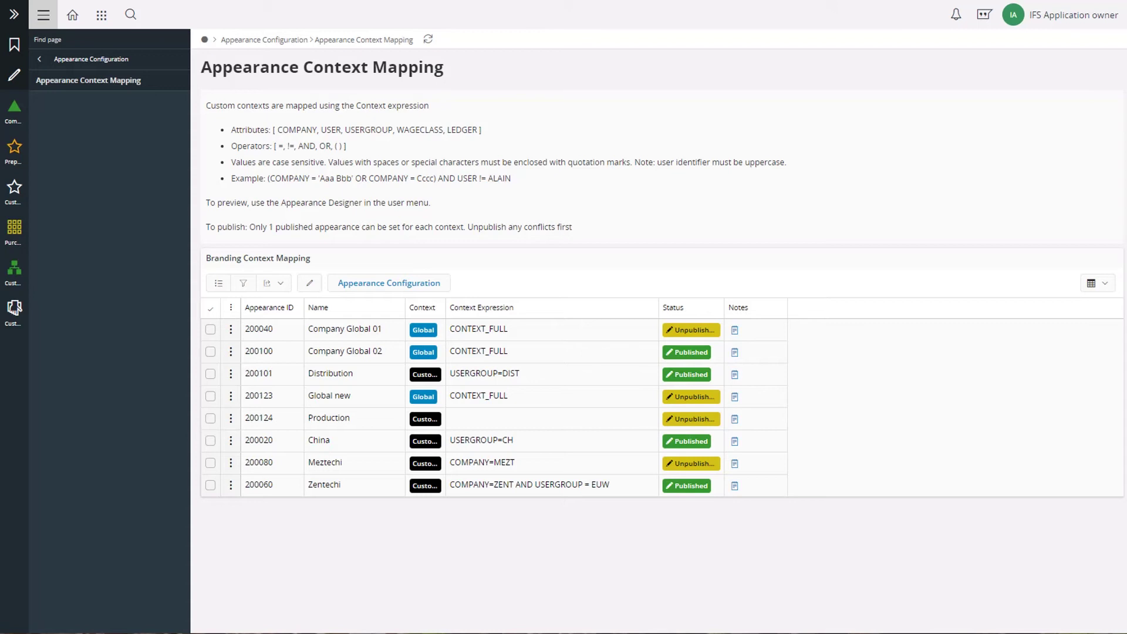
pyautogui.click(309, 285)
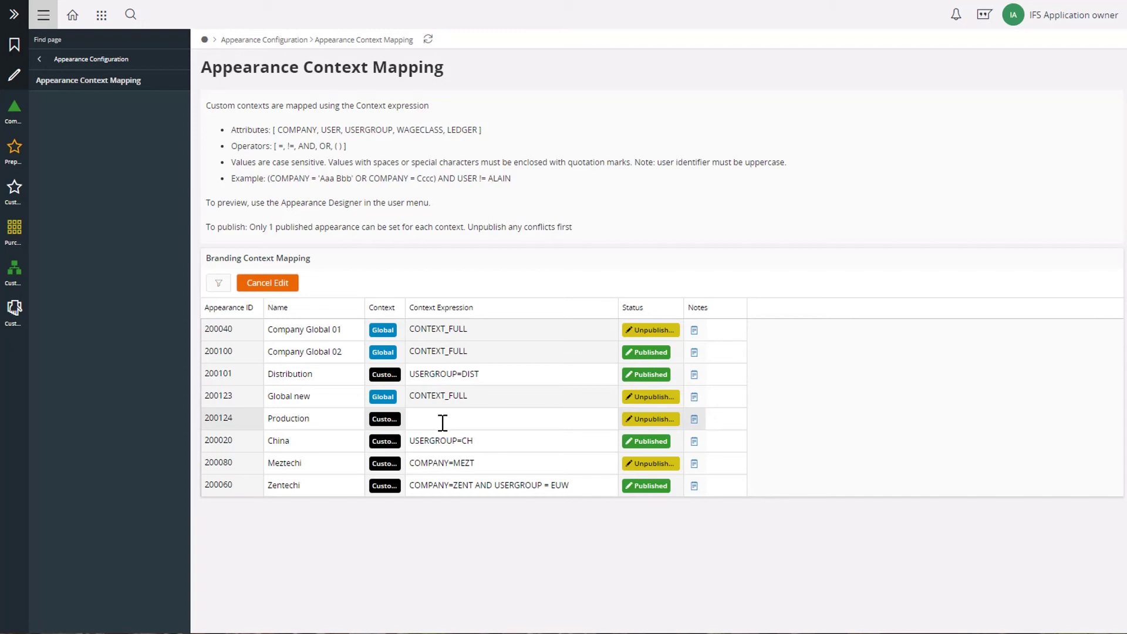
pyautogui.click(511, 419)
pyautogui.write('USER')
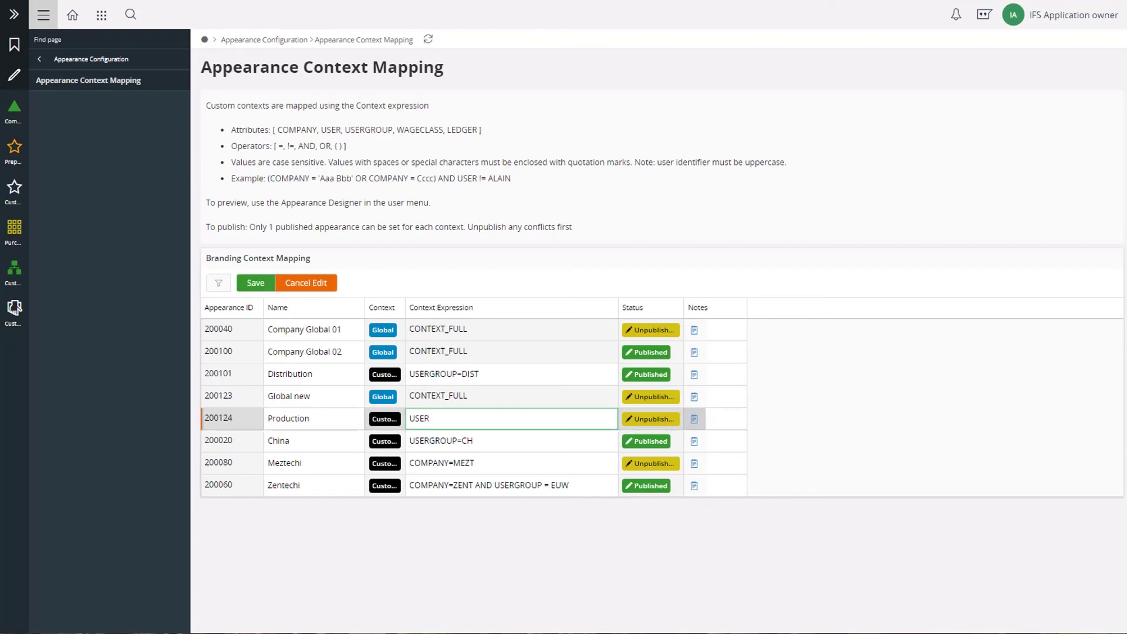
pyautogui.write('GROUP=PROD')
pyautogui.click(255, 284)
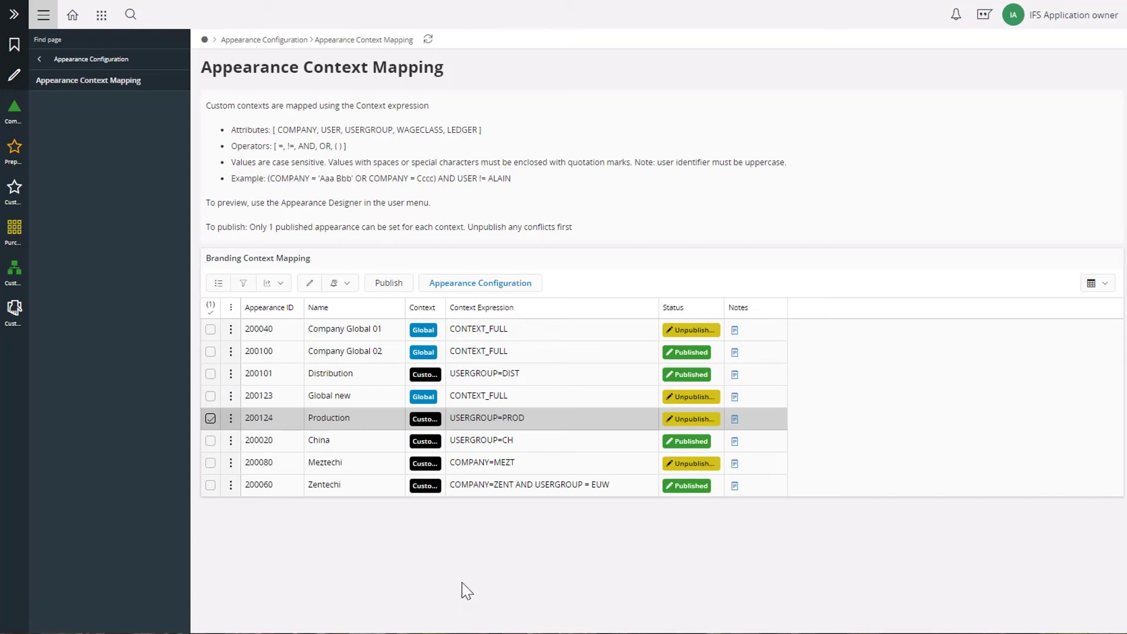
# - Unpublish the Company Global 02 appearance mapping
pyautogui.click(684, 356)
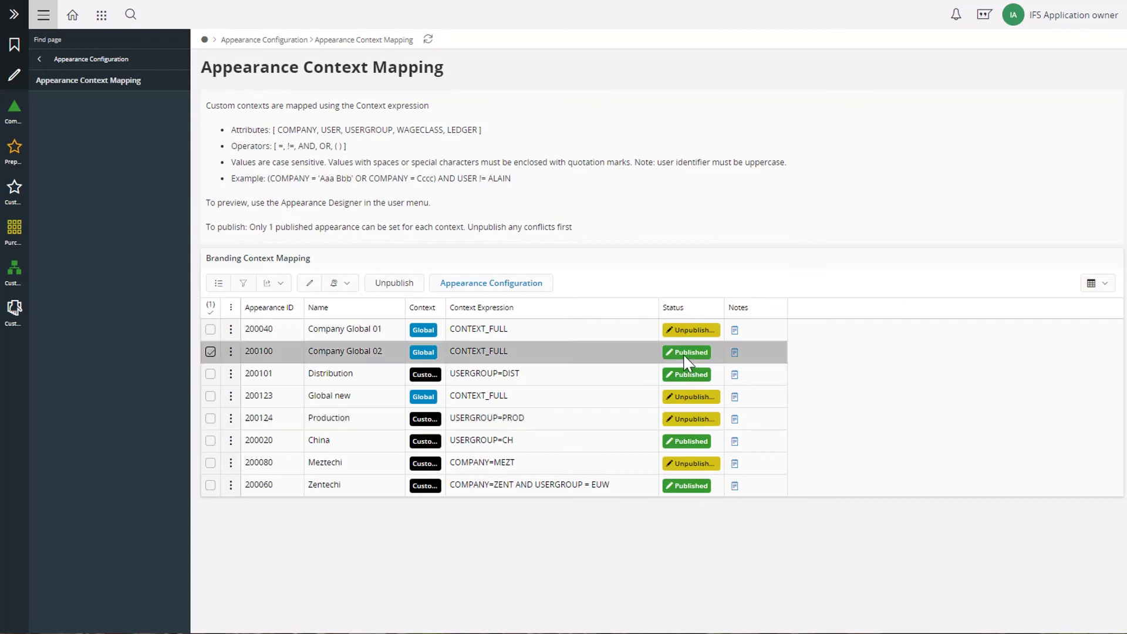
pyautogui.click(393, 285)
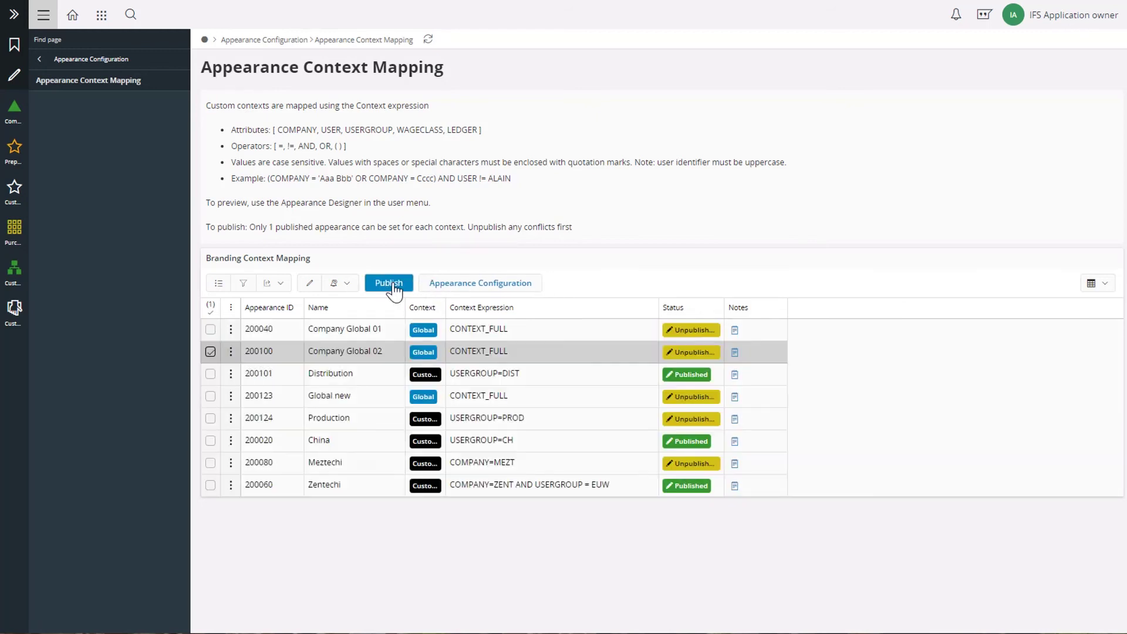
pyautogui.click(210, 352)
# - Publish Global new and Production, then enter the other user's username at login
pyautogui.click(210, 396)
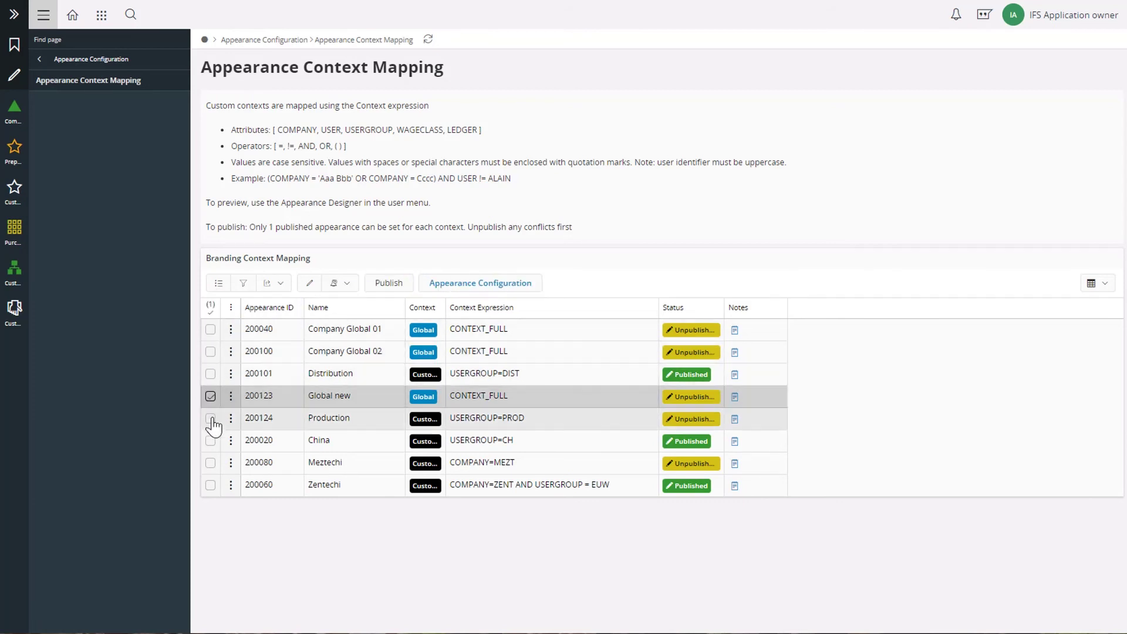
pyautogui.click(210, 419)
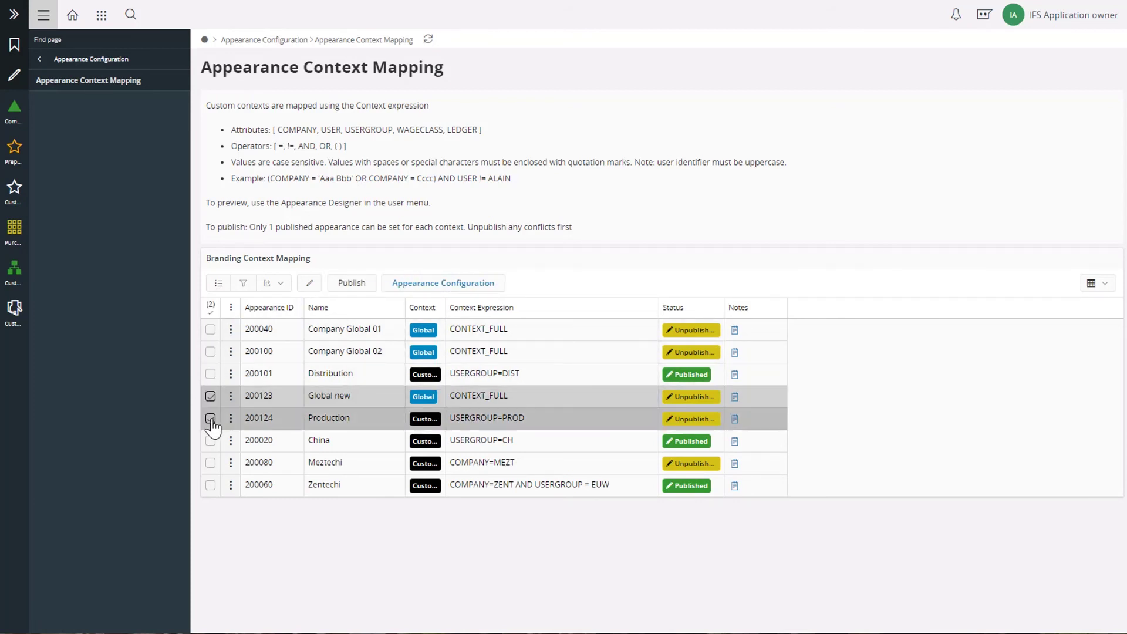
pyautogui.click(355, 292)
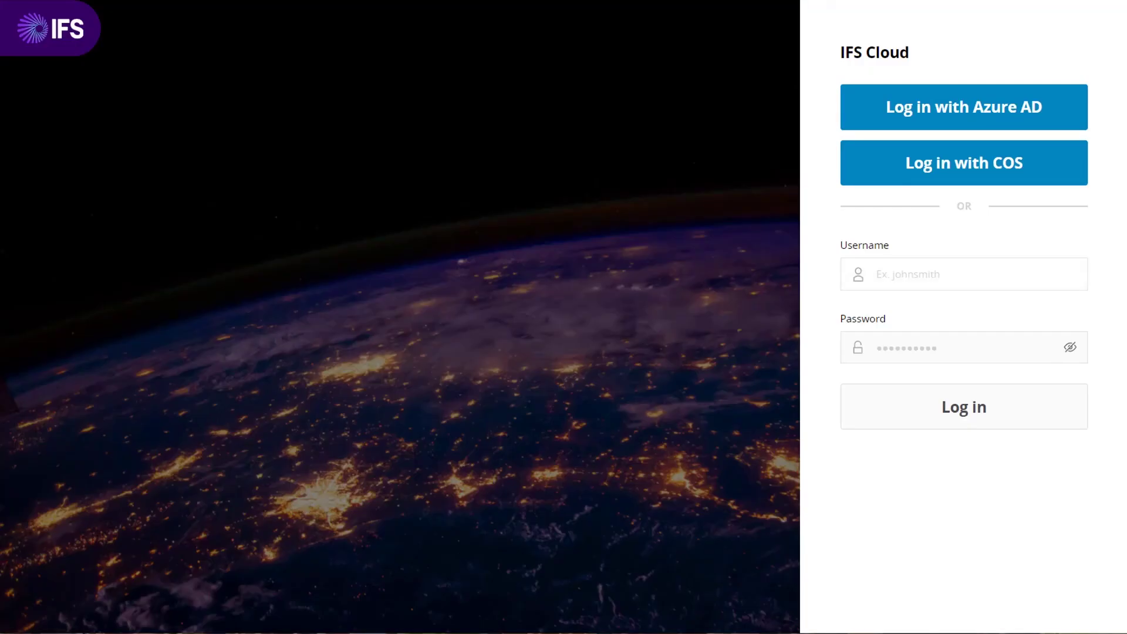
pyautogui.write('alain*****')
# - Log in as the other user to see the green-branded 'Go Green!' home page
pyautogui.click(970, 422)
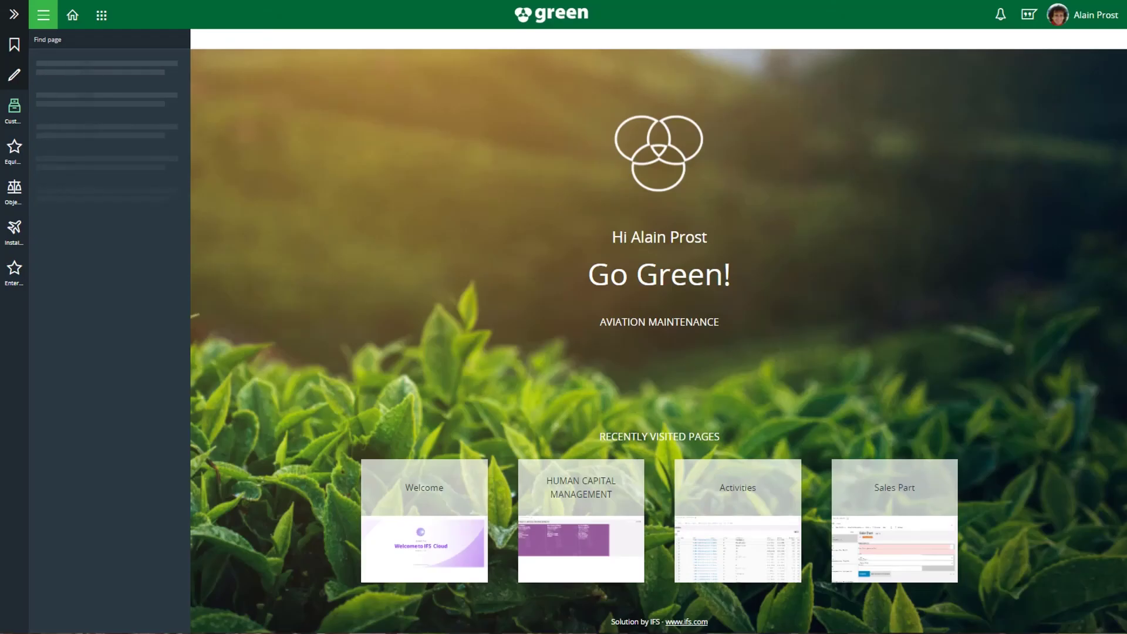